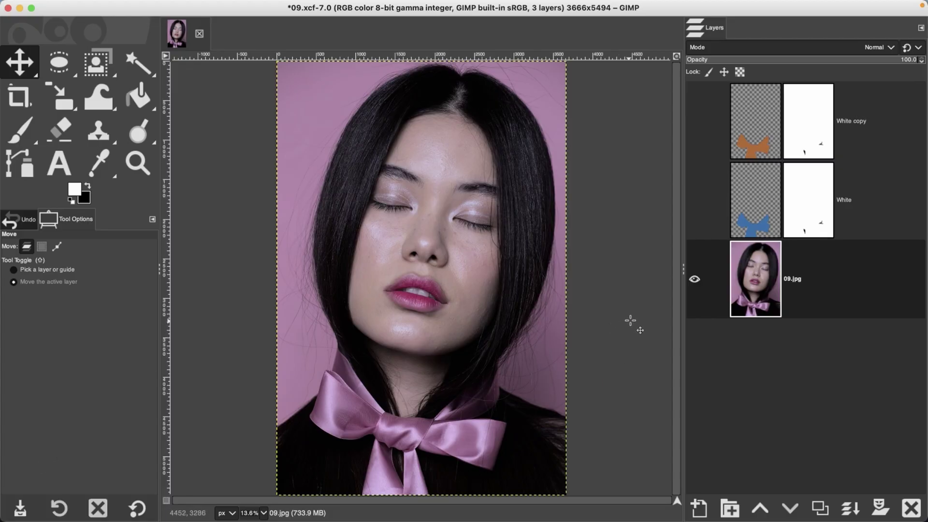
Compare results by toggling the recolour layer in GIMP and the tone curve in darktable
{"action": "left_click", "coordinate": [694, 206]}
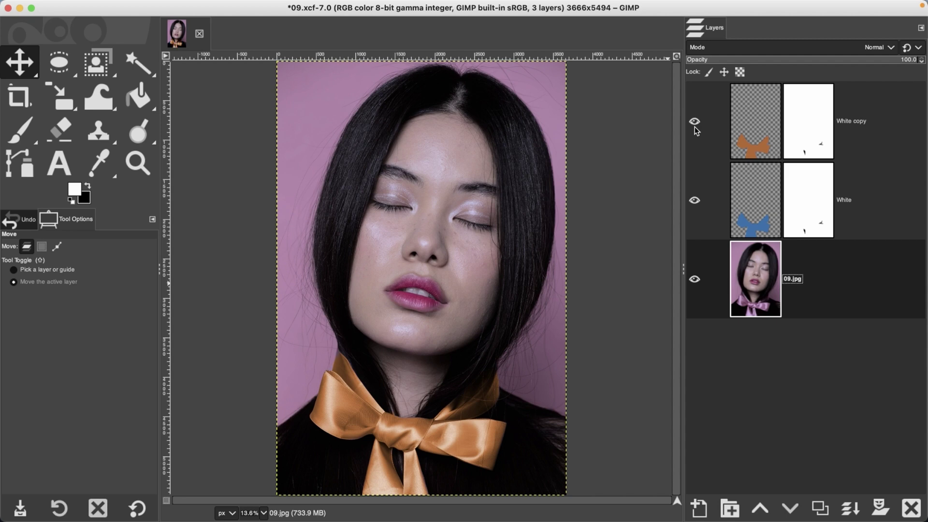
{"action": "left_click", "coordinate": [694, 199]}
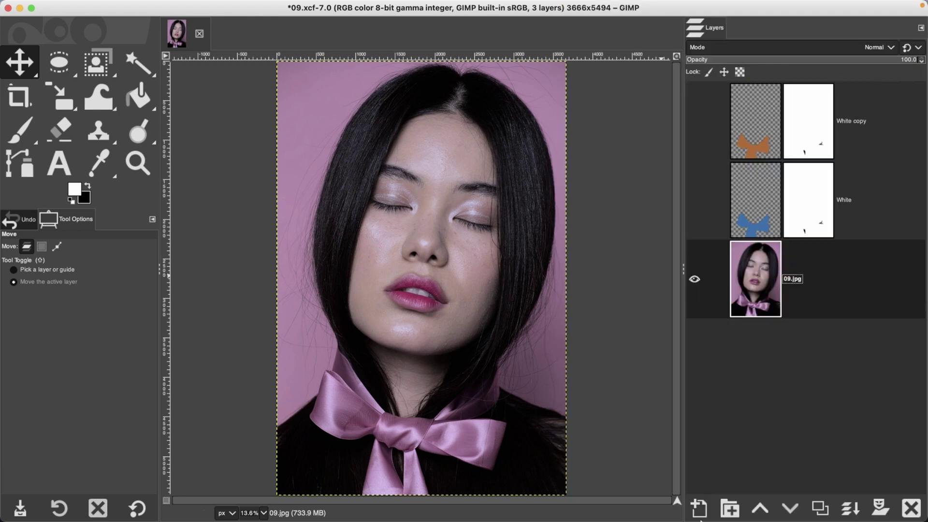
{"action": "mouse_move", "coordinate": [697, 519]}
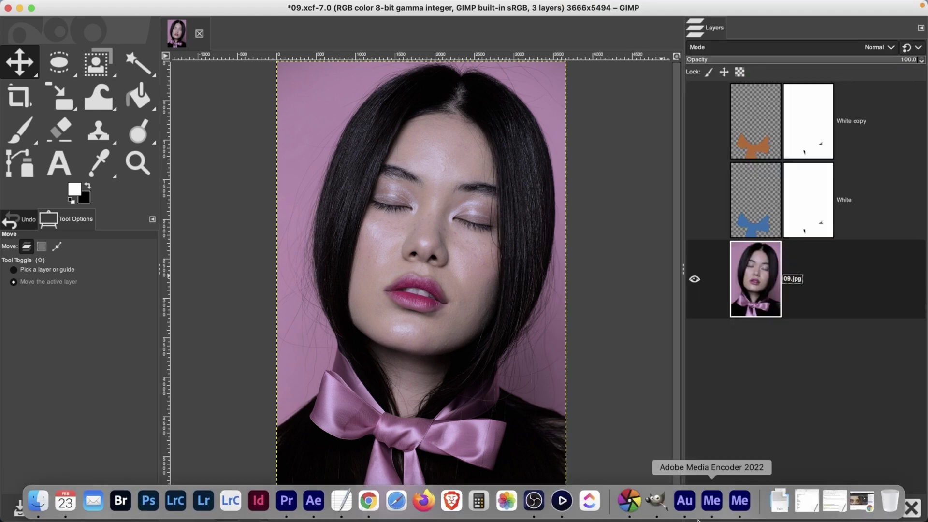
{"action": "left_click", "coordinate": [628, 500]}
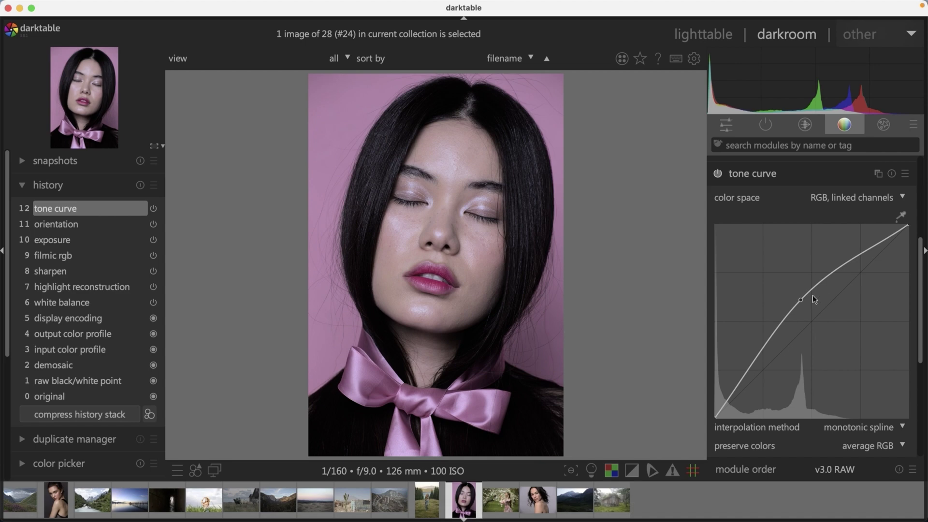
{"action": "left_click", "coordinate": [718, 174]}
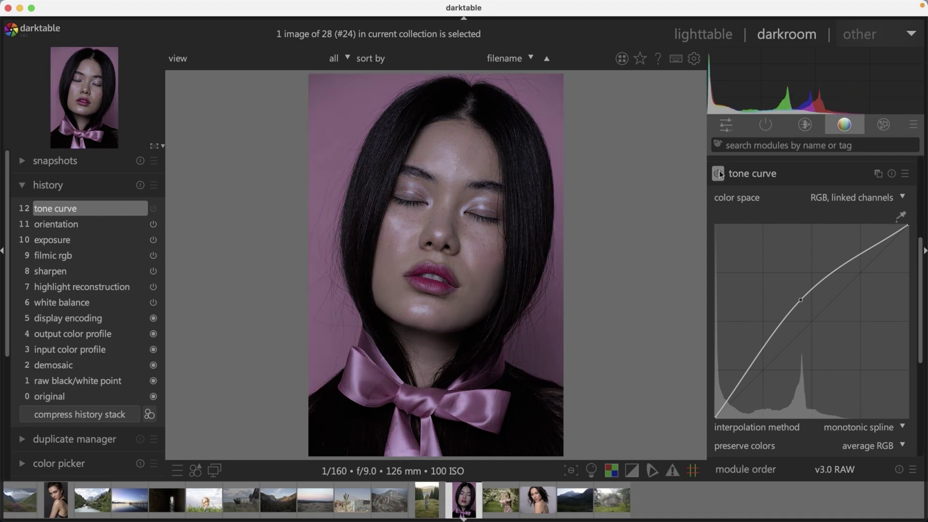
{"action": "left_click", "coordinate": [718, 174]}
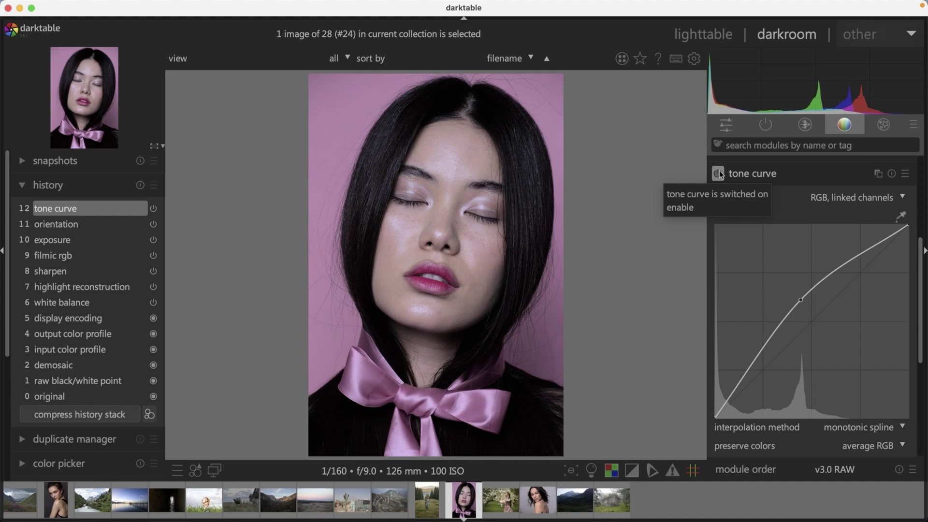
{"action": "left_click", "coordinate": [657, 501]}
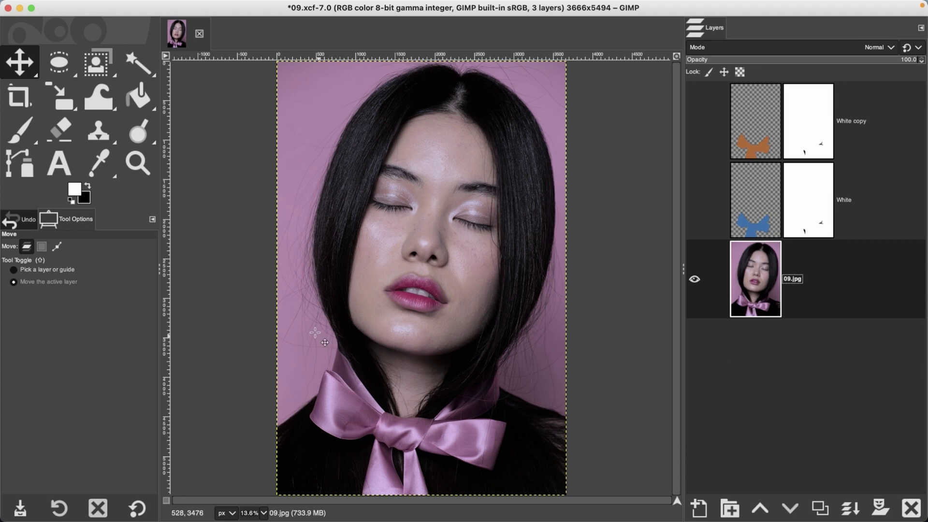
Try selecting the pink background by colour and with a higher threshold, then undo it
{"action": "left_click_drag", "start_coordinate": [140, 60], "coordinate": [193, 86]}
{"action": "left_click_drag", "start_coordinate": [380, 385], "coordinate": [349, 397]}
{"action": "left_click_drag", "start_coordinate": [138, 59], "coordinate": [186, 64]}
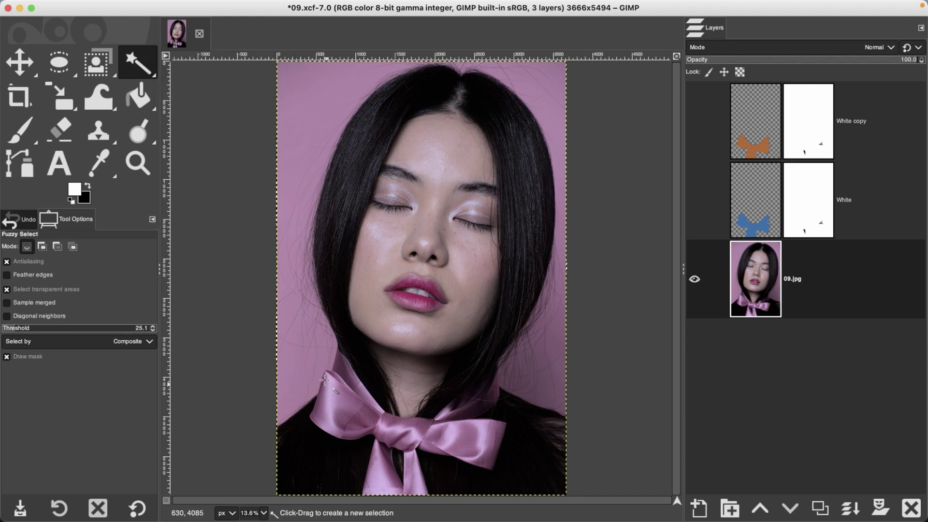
{"action": "left_click_drag", "start_coordinate": [325, 381], "coordinate": [334, 390]}
{"action": "key", "text": "ctrl+z"}
Zoom in on the bow, outline it with Foreground Select, and paint its ribbons as foreground
{"action": "key", "text": "z"}
{"action": "left_click", "coordinate": [385, 447]}
{"action": "left_click", "coordinate": [385, 446]}
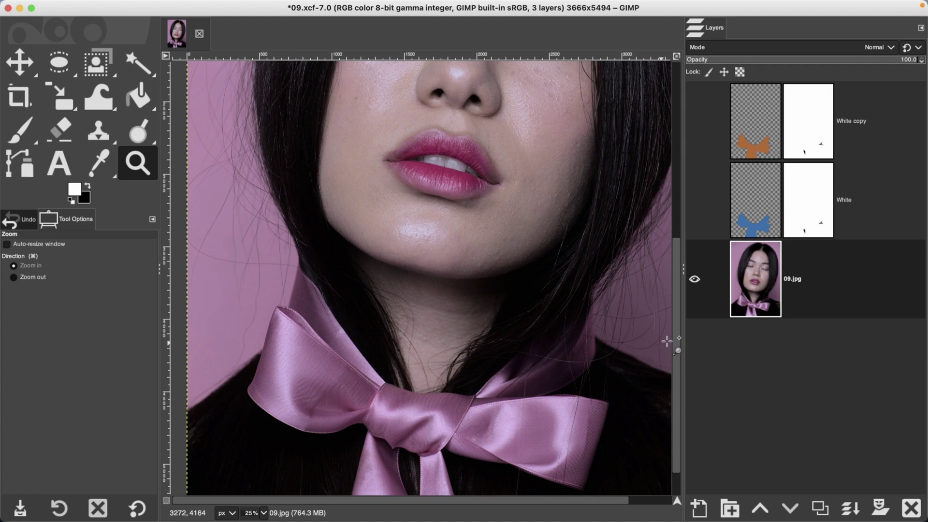
{"action": "left_click_drag", "start_coordinate": [677, 340], "coordinate": [677, 363]}
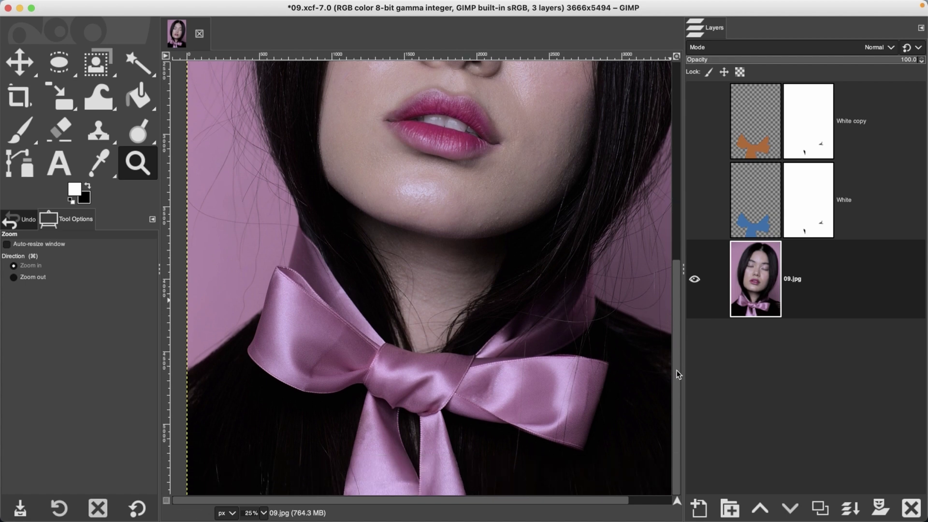
{"action": "left_click", "coordinate": [95, 62]}
{"action": "mouse_move", "coordinate": [265, 273]}
{"action": "left_mouse_down"}
{"action": "mouse_move", "coordinate": [243, 360]}
{"action": "mouse_move", "coordinate": [279, 388]}
{"action": "mouse_move", "coordinate": [352, 396]}
{"action": "mouse_move", "coordinate": [337, 482]}
{"action": "mouse_move", "coordinate": [364, 499]}
{"action": "mouse_move", "coordinate": [431, 503]}
{"action": "mouse_move", "coordinate": [538, 453]}
{"action": "mouse_move", "coordinate": [597, 278]}
{"action": "mouse_move", "coordinate": [399, 338]}
{"action": "mouse_move", "coordinate": [265, 274]}
{"action": "left_mouse_up"}
{"action": "key", "text": "Return"}
{"action": "mouse_move", "coordinate": [382, 434]}
{"action": "left_mouse_down"}
{"action": "mouse_move", "coordinate": [362, 486]}
{"action": "mouse_move", "coordinate": [383, 398]}
{"action": "mouse_move", "coordinate": [400, 483]}
{"action": "mouse_move", "coordinate": [428, 492]}
{"action": "mouse_move", "coordinate": [434, 451]}
{"action": "mouse_move", "coordinate": [448, 488]}
{"action": "mouse_move", "coordinate": [430, 395]}
{"action": "mouse_move", "coordinate": [550, 421]}
{"action": "mouse_move", "coordinate": [582, 385]}
{"action": "mouse_move", "coordinate": [509, 373]}
{"action": "mouse_move", "coordinate": [580, 310]}
{"action": "mouse_move", "coordinate": [526, 332]}
{"action": "mouse_move", "coordinate": [490, 382]}
{"action": "mouse_move", "coordinate": [390, 363]}
{"action": "mouse_move", "coordinate": [298, 275]}
{"action": "mouse_move", "coordinate": [273, 324]}
{"action": "mouse_move", "coordinate": [296, 372]}
{"action": "mouse_move", "coordinate": [374, 372]}
{"action": "mouse_move", "coordinate": [400, 394]}
{"action": "mouse_move", "coordinate": [440, 383]}
{"action": "mouse_move", "coordinate": [280, 357]}
{"action": "mouse_move", "coordinate": [345, 341]}
{"action": "left_mouse_up"}
Apply the foreground marking as a bow selection and view it as a Quick Mask
{"action": "key", "text": "Return"}
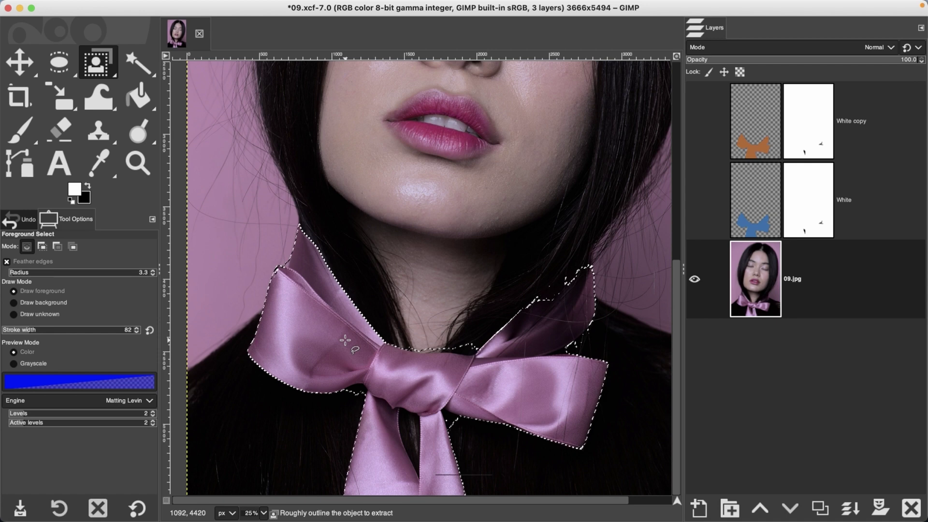
{"action": "key", "text": "shift"}
{"action": "key", "text": "shift+q"}
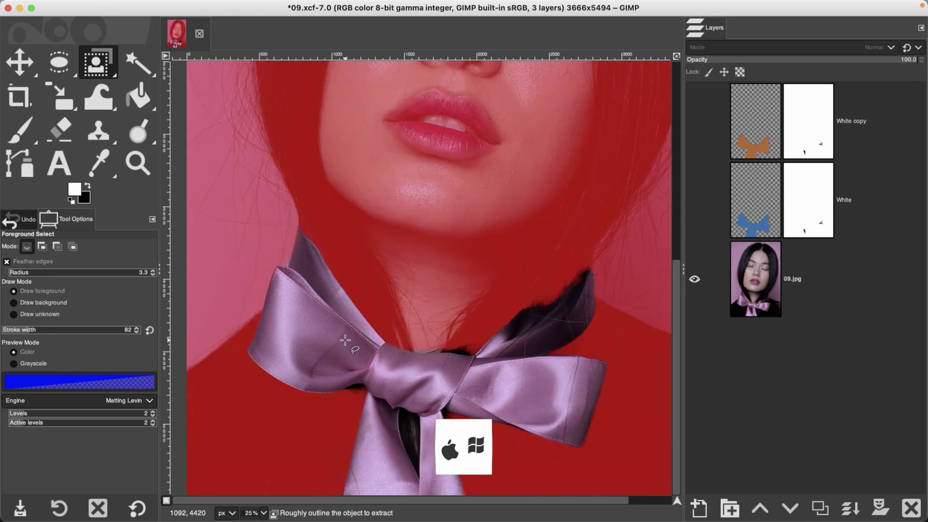
Paint the gap near the knot with a 111 brush, exit Quick Mask, and zoom out
{"action": "key", "text": "p"}
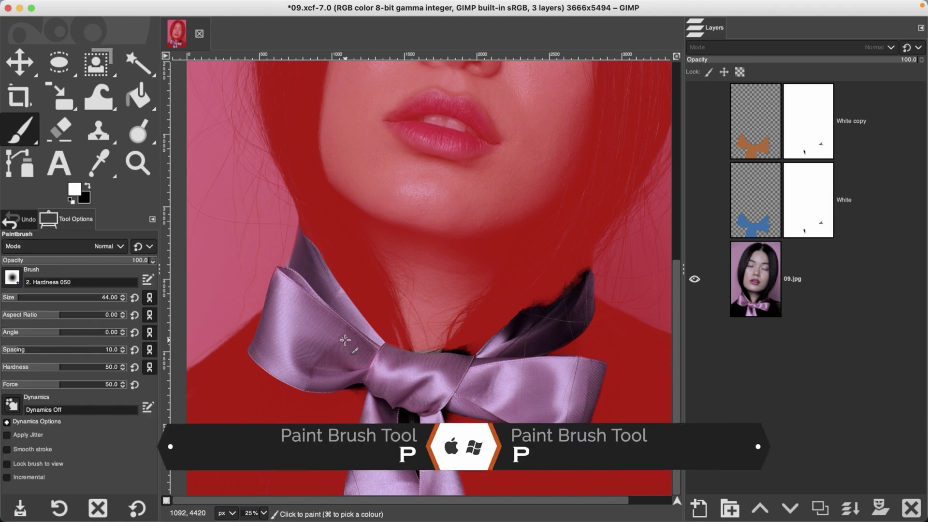
{"action": "left_click", "coordinate": [31, 295]}
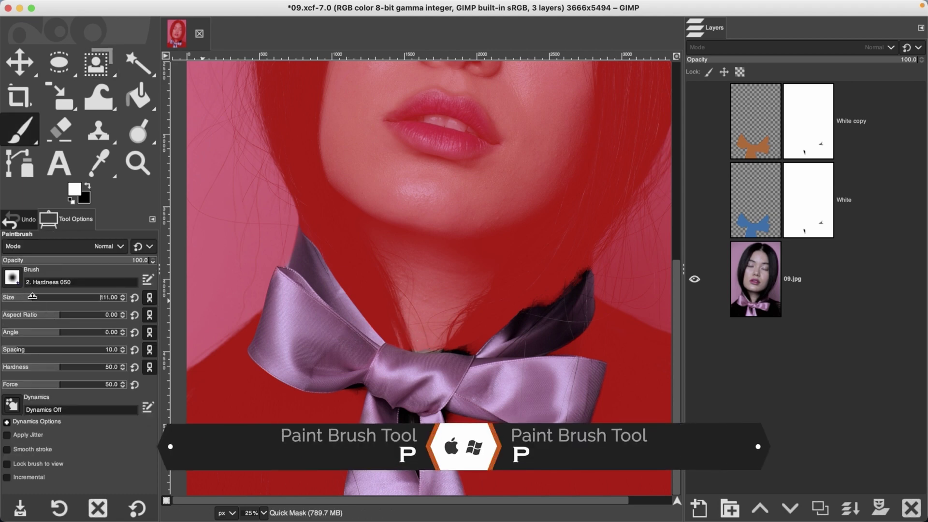
{"action": "left_click", "coordinate": [453, 346]}
{"action": "key", "text": "x"}
{"action": "left_click", "coordinate": [452, 346]}
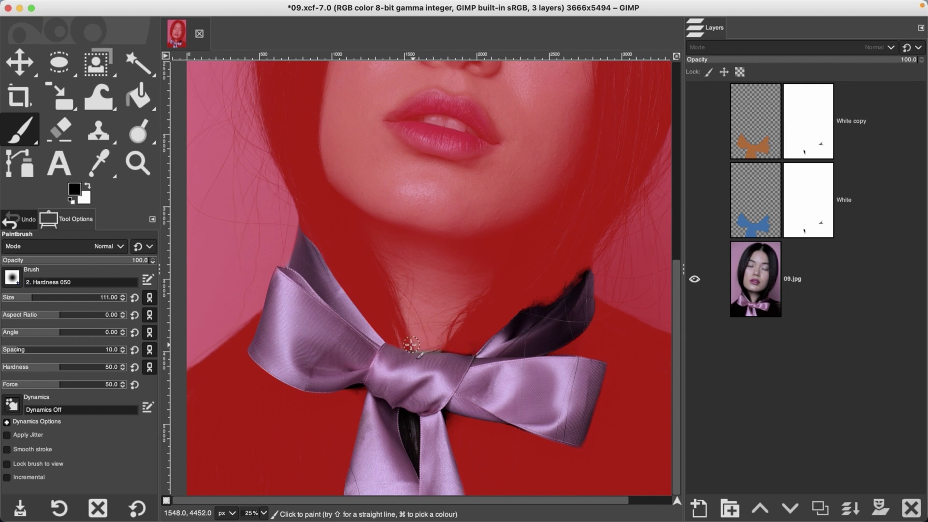
{"action": "key", "text": "bracketleft"}
{"action": "key", "text": "bracketleft"}
{"action": "key", "text": "bracketleft"}
{"action": "key", "text": "bracketleft"}
{"action": "key", "text": "bracketleft"}
{"action": "key", "text": "bracketleft"}
{"action": "key", "text": "bracketleft"}
{"action": "key", "text": "bracketleft"}
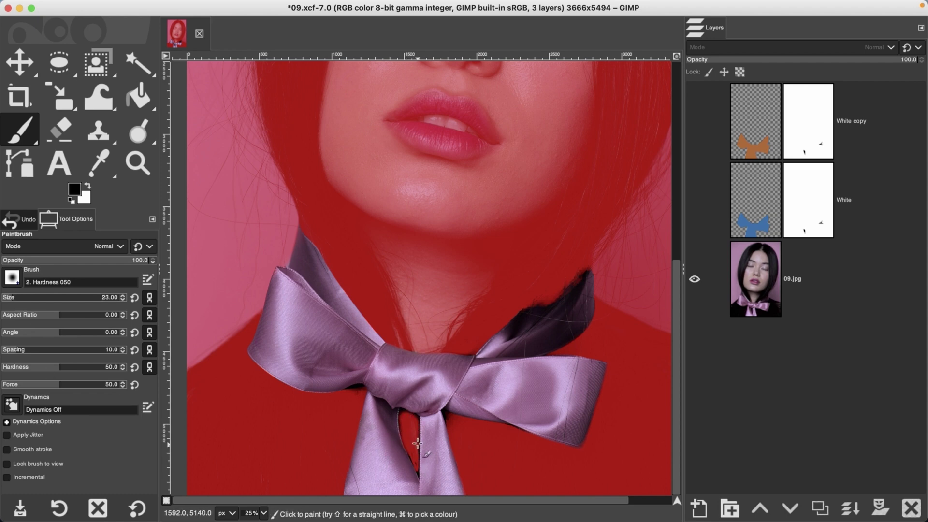
{"action": "key", "text": "shift+q"}
{"action": "key", "text": "z"}
{"action": "left_click", "coordinate": [413, 437], "text": "ctrl"}
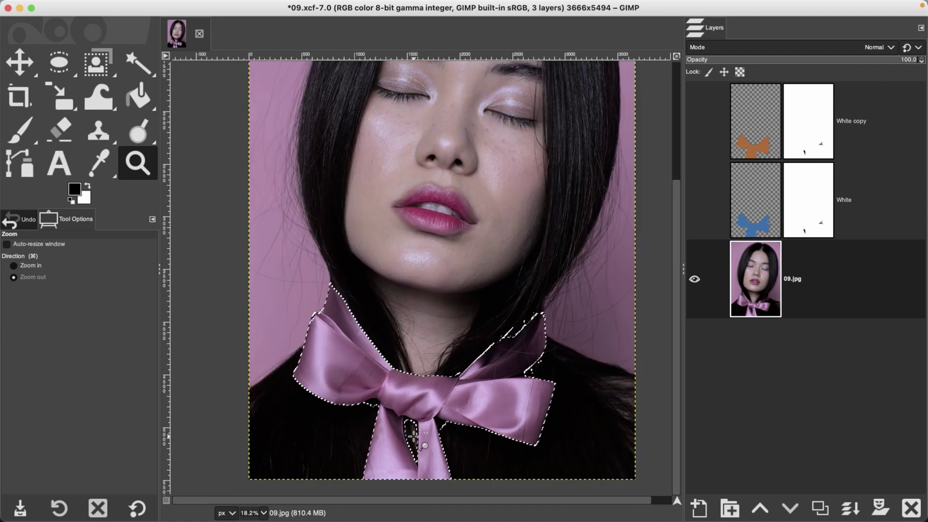
Zoom out to the whole portrait, duplicate the 09.jpg photo layer, and open the Colors menu
{"action": "left_click", "coordinate": [412, 436], "text": "ctrl"}
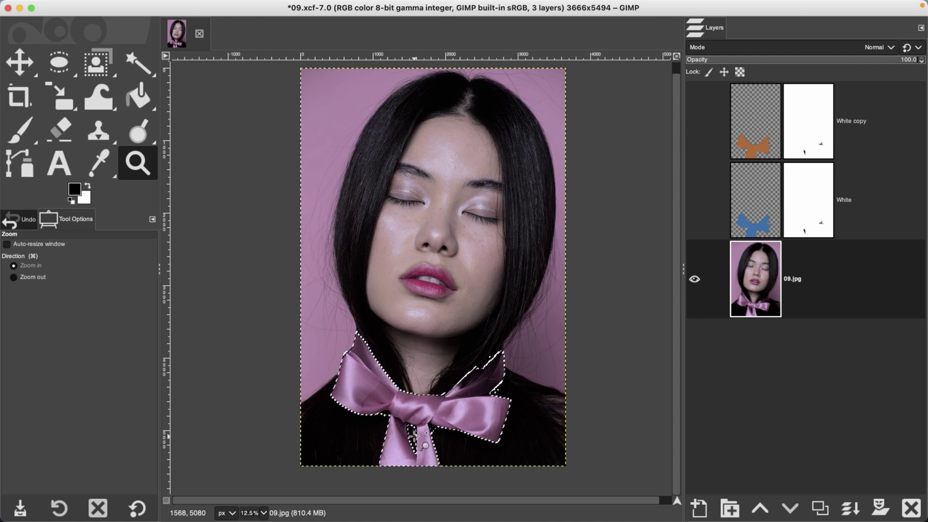
{"action": "left_click", "coordinate": [820, 508]}
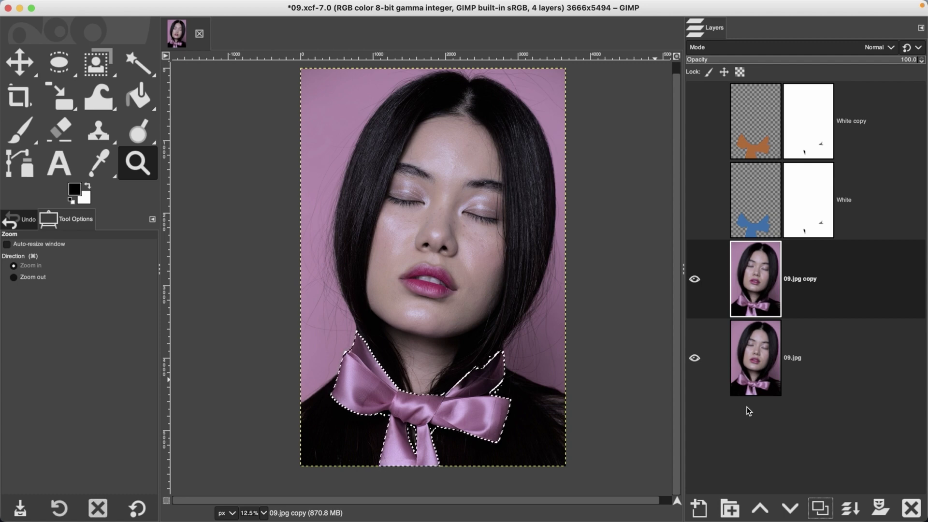
{"action": "left_click", "coordinate": [272, 6]}
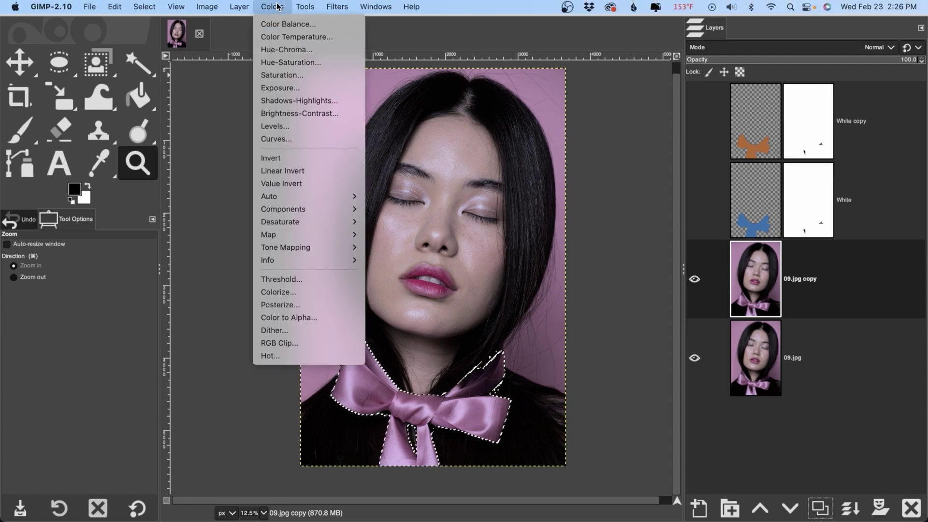
Preview a Hue-Saturation hue shift on the bow, then cancel it
{"action": "left_click", "coordinate": [293, 62]}
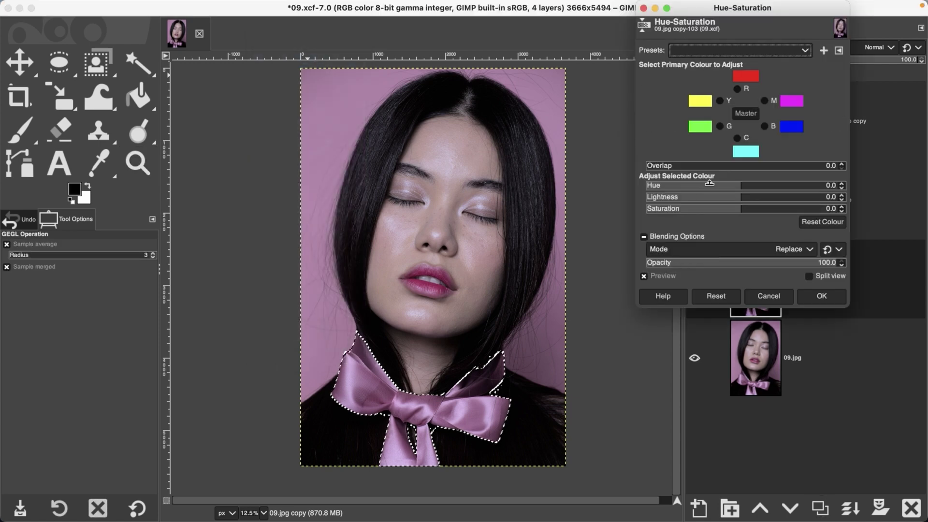
{"action": "left_click_drag", "start_coordinate": [737, 186], "coordinate": [755, 208]}
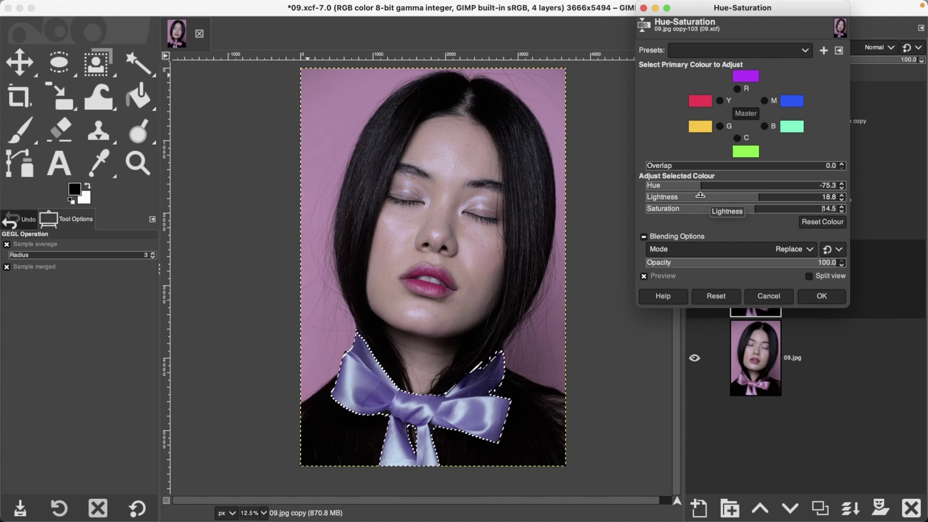
{"action": "left_click", "coordinate": [778, 297]}
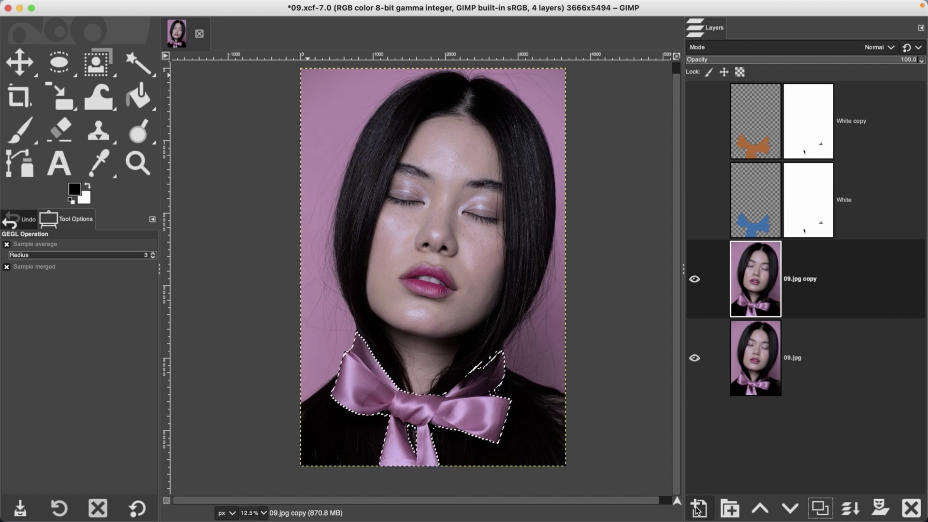
Create a new layer named Color filled with Transparency
{"action": "left_click", "coordinate": [698, 508]}
{"action": "left_click", "coordinate": [643, 477]}
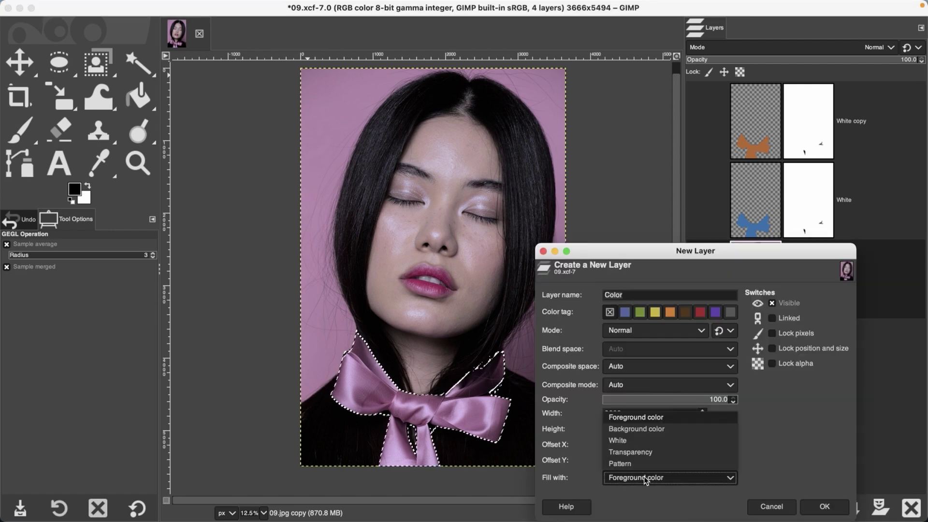
{"action": "left_click", "coordinate": [646, 454]}
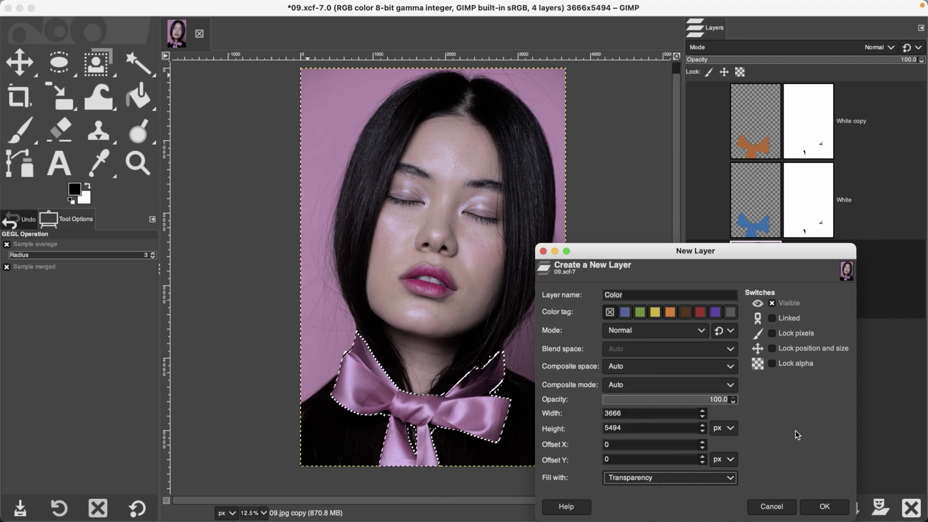
{"action": "left_click", "coordinate": [825, 507]}
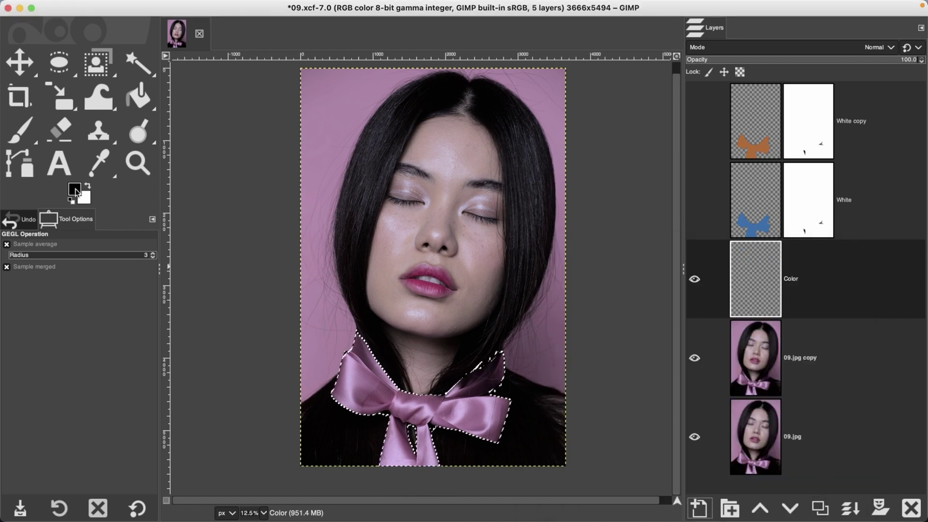
Set the foreground colour to orange 9e541e
{"action": "left_click", "coordinate": [75, 189]}
{"action": "left_click", "coordinate": [170, 145]}
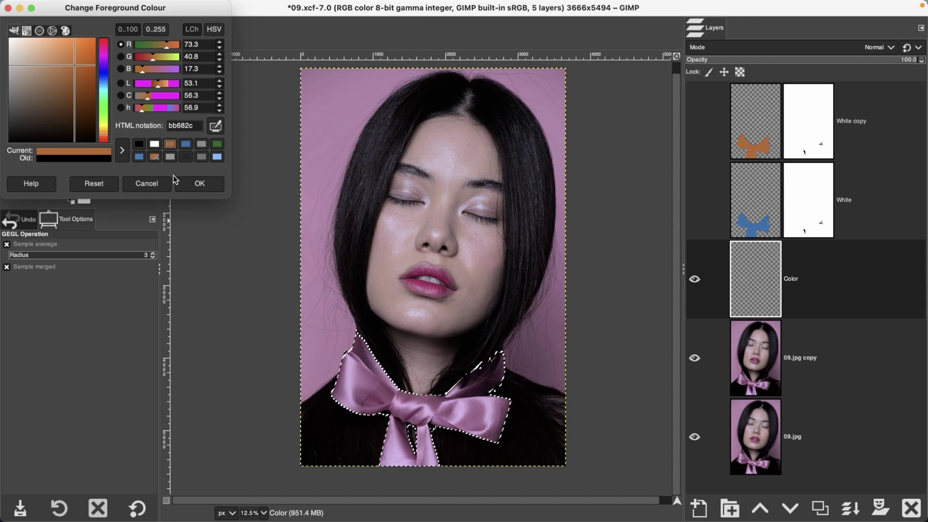
{"action": "left_click", "coordinate": [103, 124]}
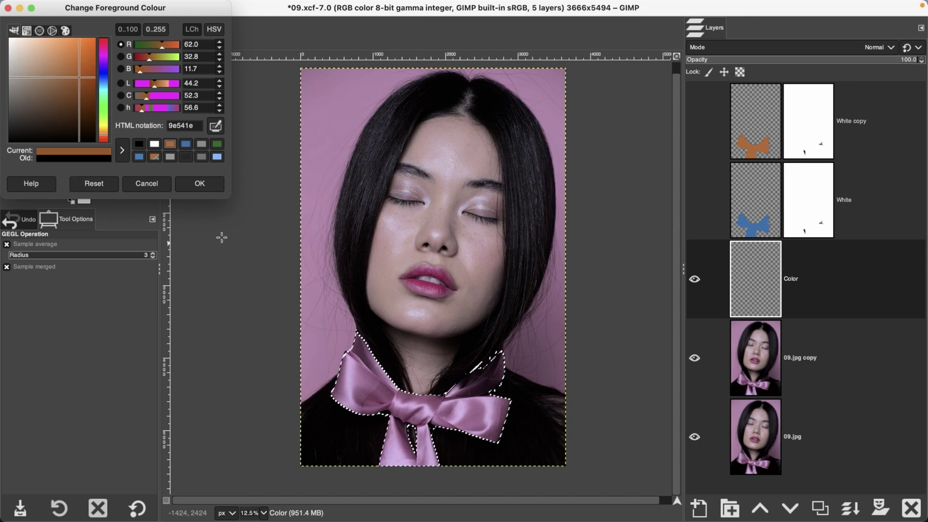
{"action": "left_click", "coordinate": [203, 184]}
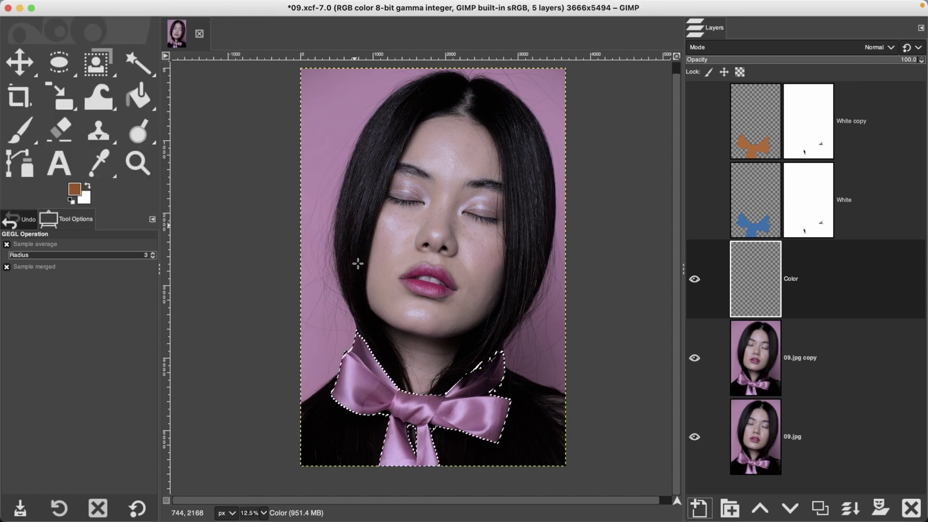
Bucket-fill the bow selection with orange on the Color layer and make that layer visible
{"action": "left_click", "coordinate": [138, 101]}
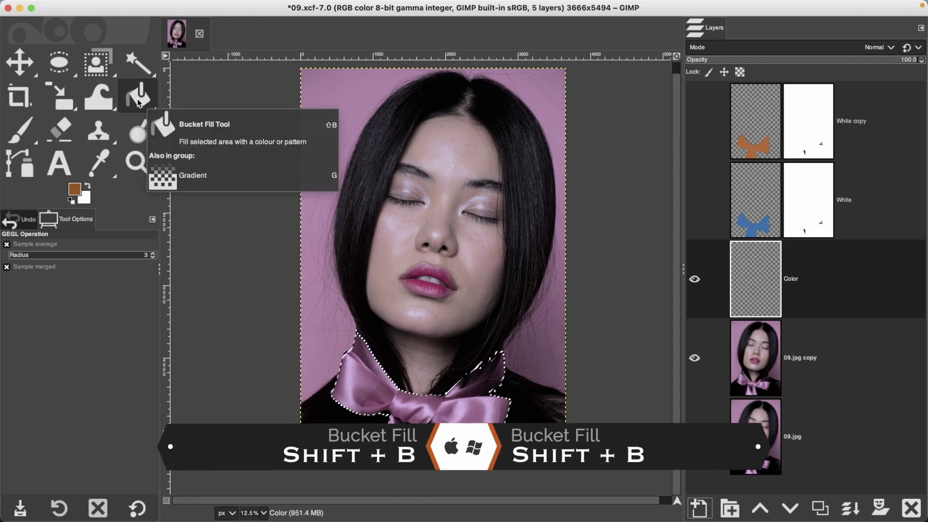
{"action": "left_click", "coordinate": [139, 101]}
{"action": "left_click", "coordinate": [196, 100]}
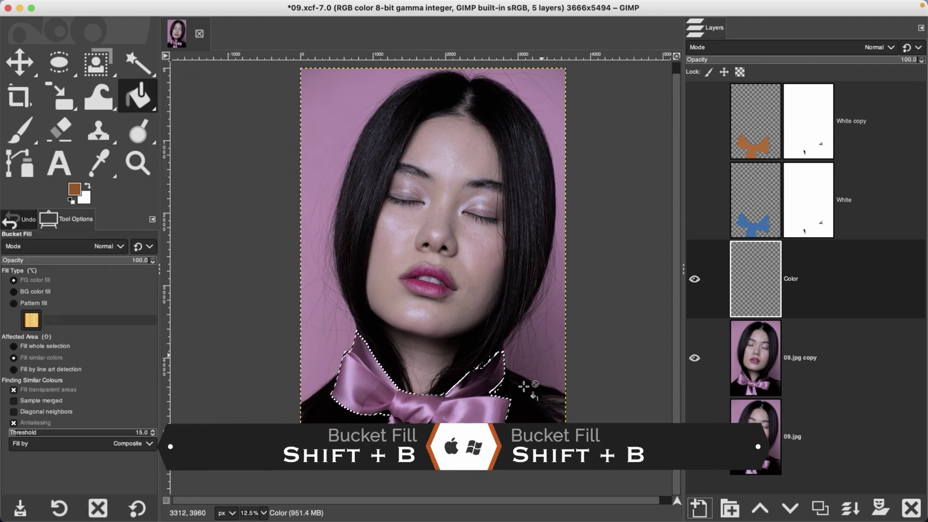
{"action": "left_click", "coordinate": [549, 419], "text": "shift"}
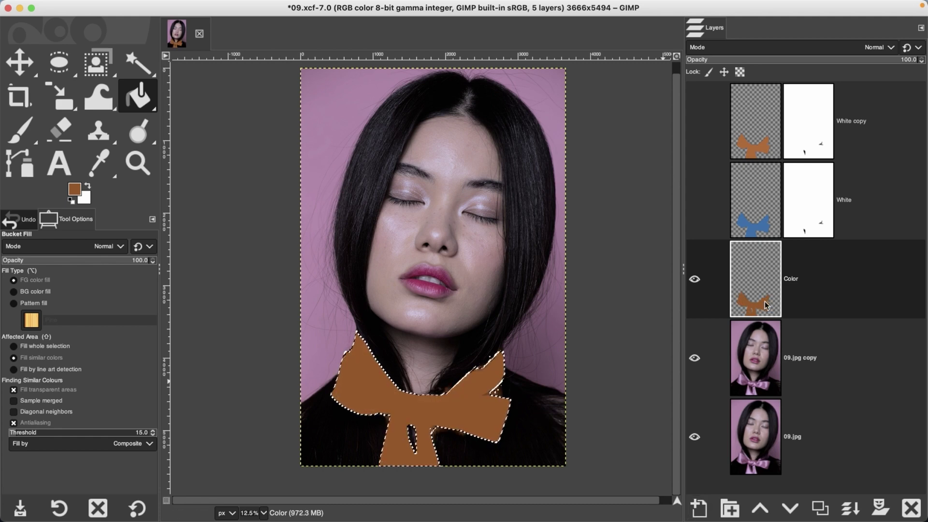
{"action": "left_click", "coordinate": [694, 278]}
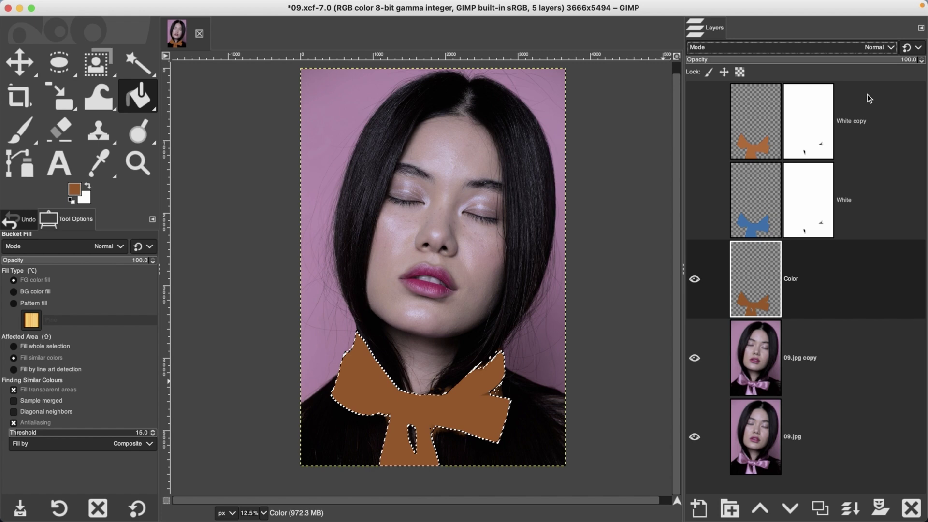
Try HSV Hue, settle on HSL Color blending for the Color layer, then hide it
{"action": "left_click", "coordinate": [877, 47]}
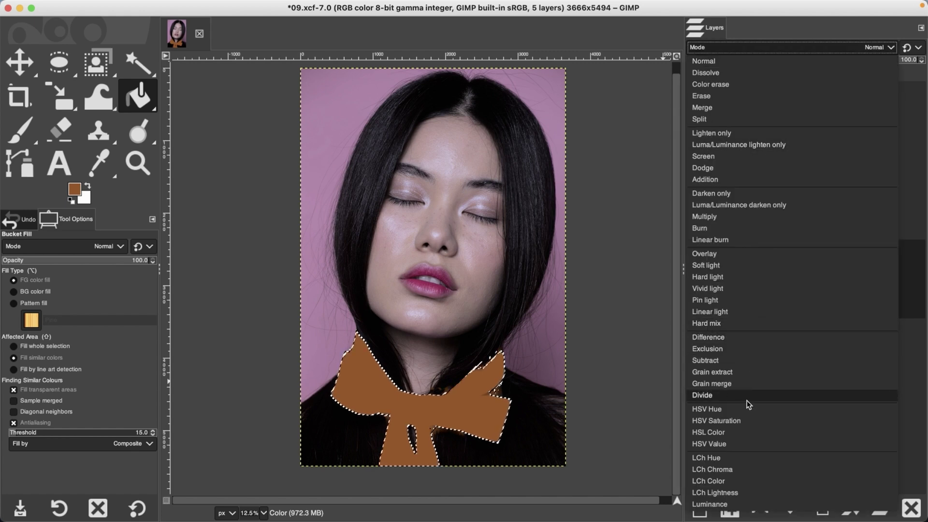
{"action": "left_click", "coordinate": [715, 408]}
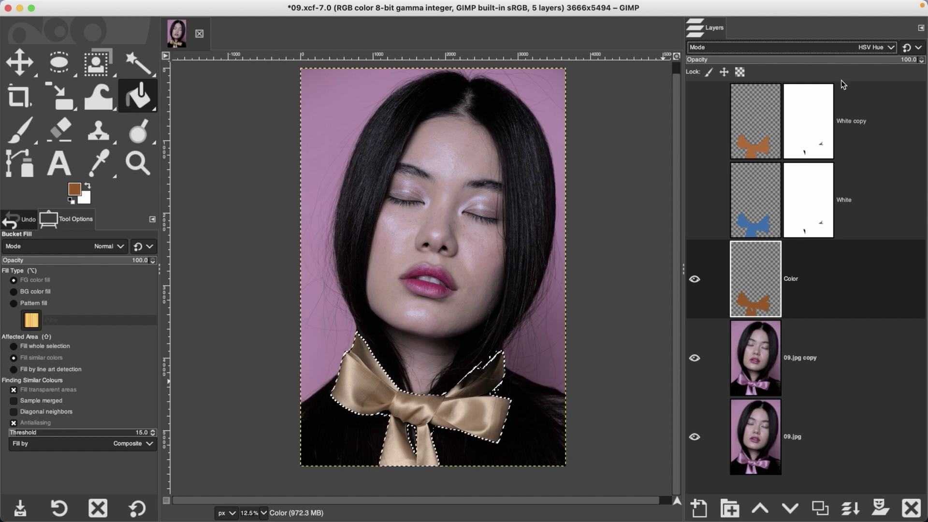
{"action": "left_click", "coordinate": [855, 48]}
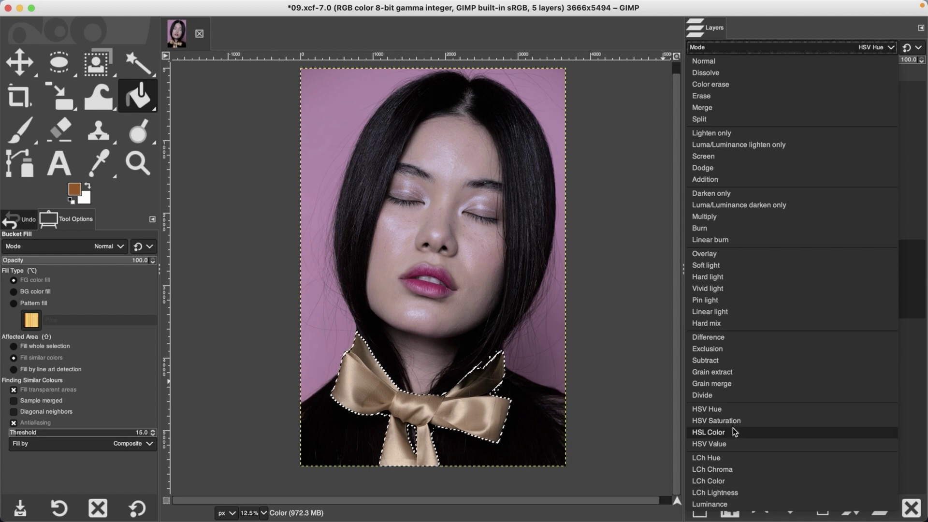
{"action": "left_click", "coordinate": [708, 432]}
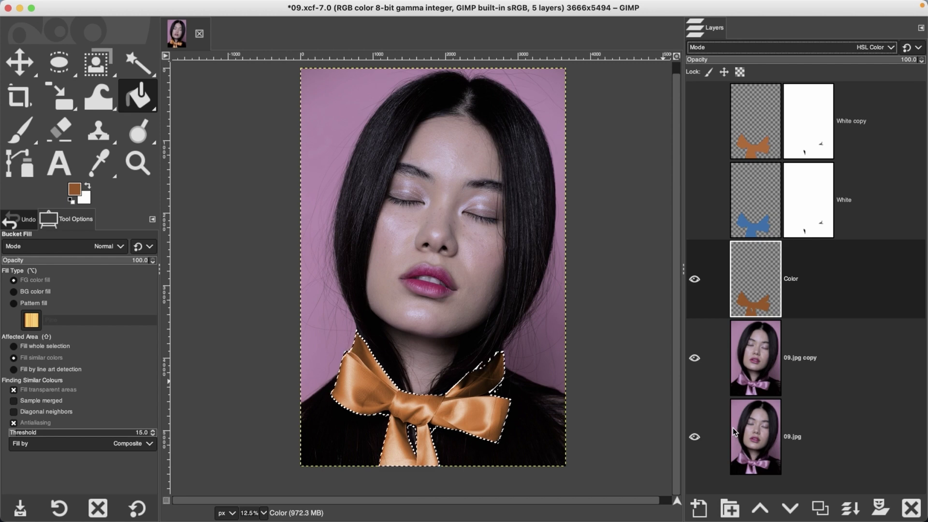
{"action": "left_click", "coordinate": [825, 48]}
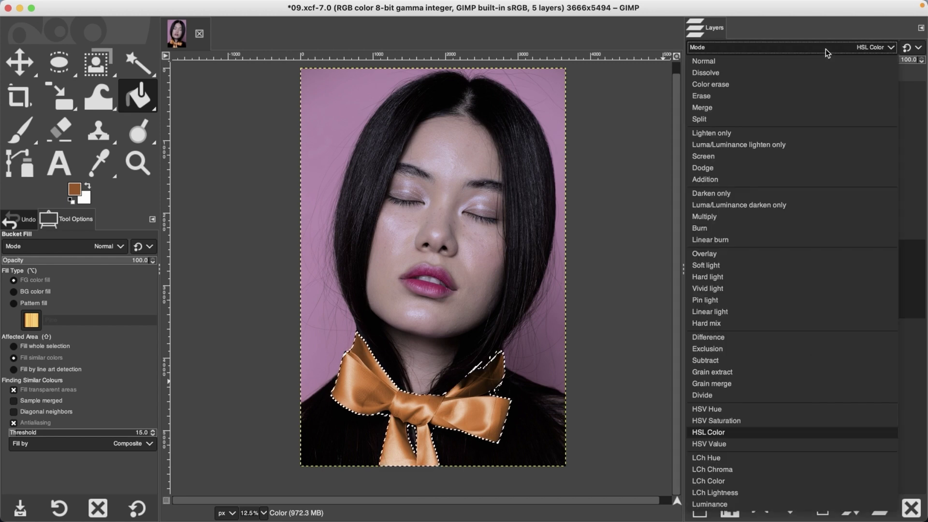
{"action": "left_click", "coordinate": [825, 59]}
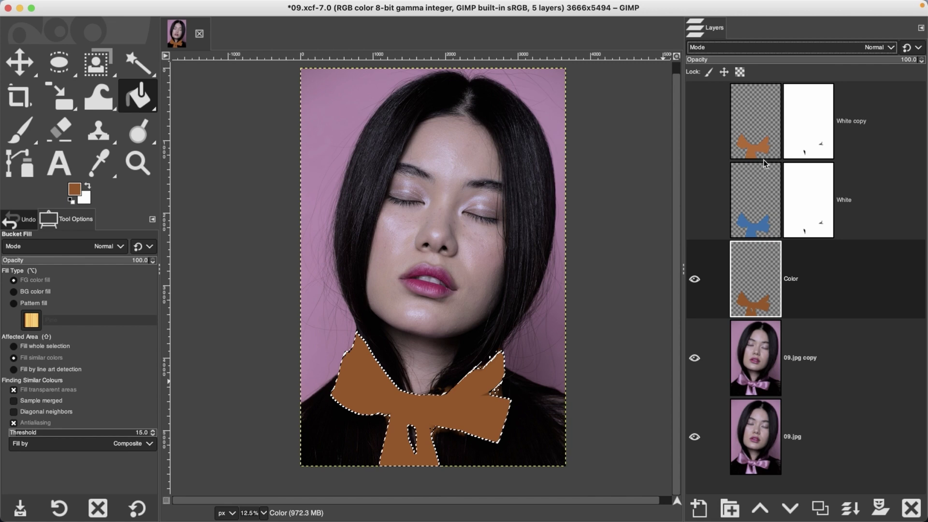
{"action": "key", "text": "ctrl+z"}
{"action": "left_click", "coordinate": [694, 279]}
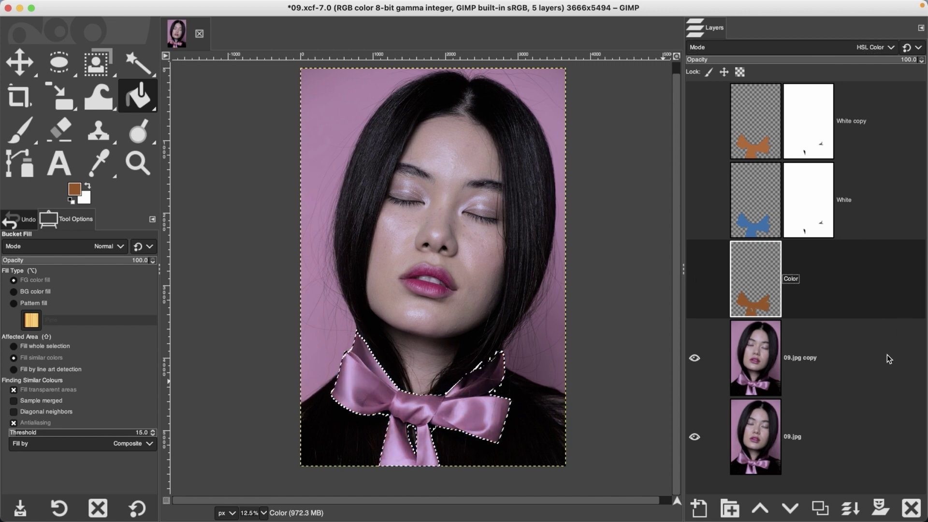
Start a Colorize adjustment on the 09.jpg copy layer
{"action": "left_click", "coordinate": [760, 344]}
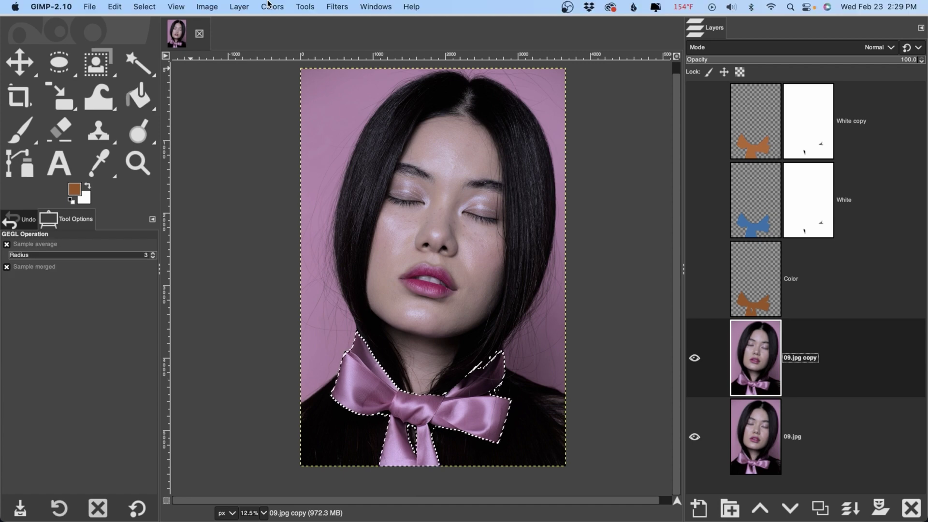
{"action": "left_click", "coordinate": [272, 7]}
{"action": "left_click", "coordinate": [314, 291]}
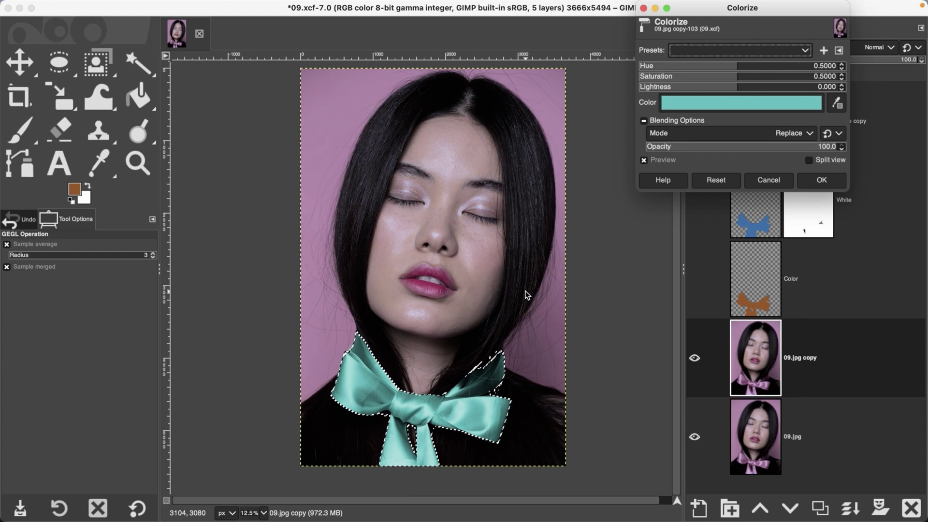
Try a yellow Colorize tint, discard it, and ready the eyedropper to sample the tint
{"action": "left_click", "coordinate": [745, 104]}
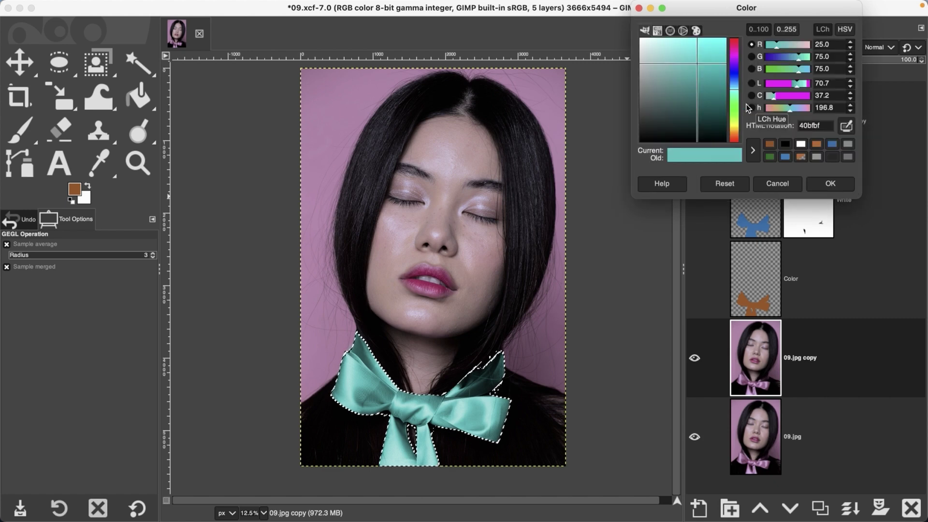
{"action": "left_click_drag", "start_coordinate": [734, 111], "coordinate": [734, 128]}
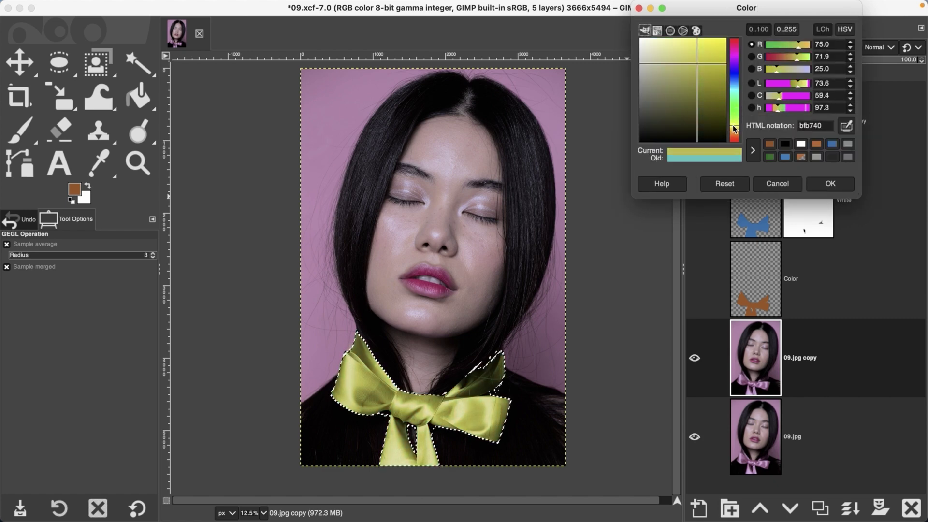
{"action": "left_click", "coordinate": [796, 185]}
{"action": "left_click", "coordinate": [839, 104]}
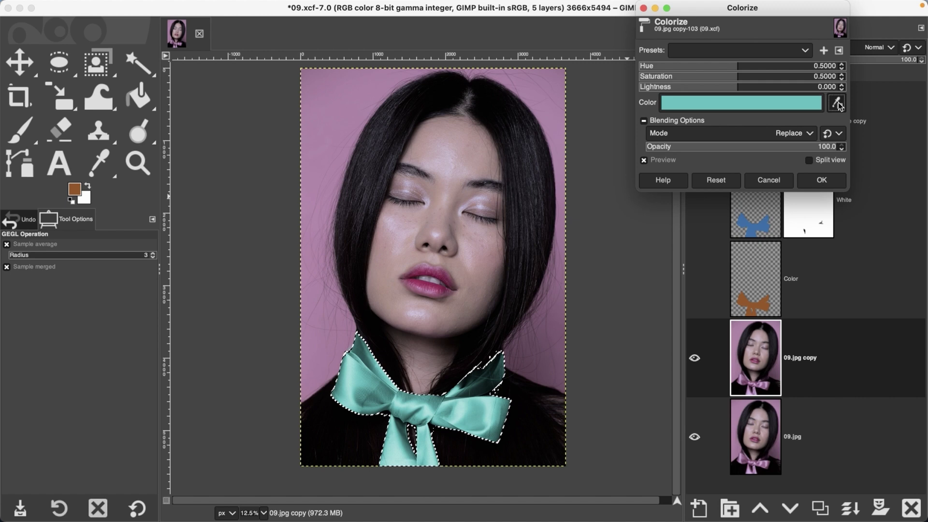
Sample the lips' pink as the Colorize tint, briefly trying Overlay before keeping Normal blending
{"action": "left_click", "coordinate": [433, 271]}
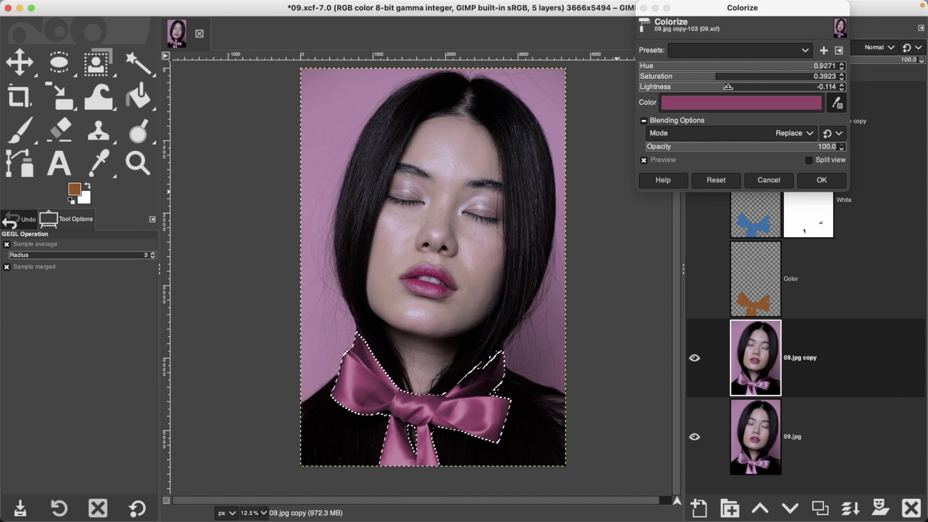
{"action": "left_click", "coordinate": [747, 135]}
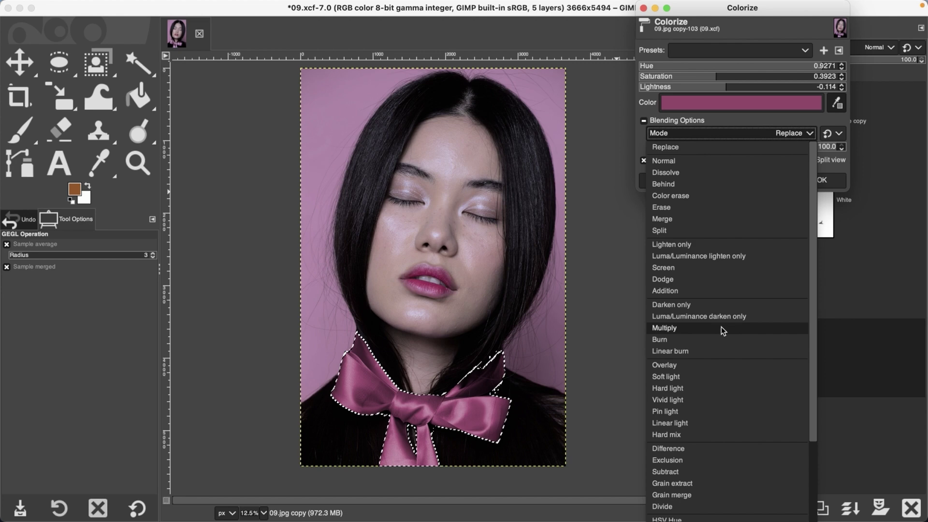
{"action": "left_click", "coordinate": [714, 361]}
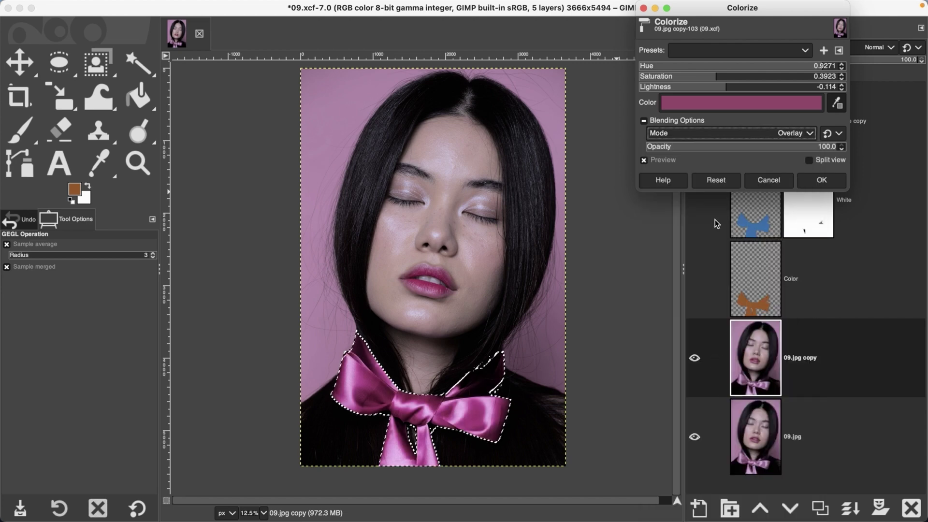
{"action": "left_click", "coordinate": [753, 132]}
{"action": "left_click", "coordinate": [834, 159]}
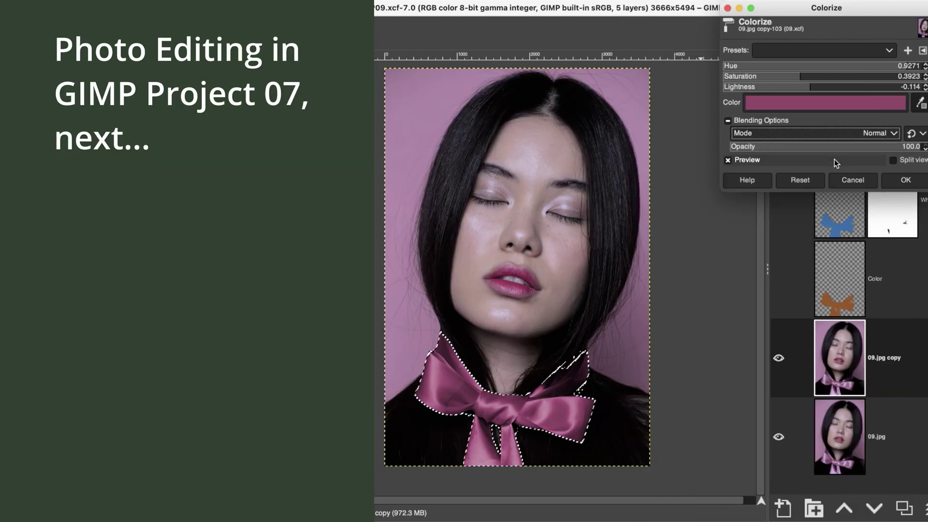
Adjust the Colorize sliders to Hue 0.8889 and Saturation 0.4094 for a magenta tint
{"action": "left_click_drag", "start_coordinate": [900, 64], "coordinate": [900, 65]}
{"action": "left_click_drag", "start_coordinate": [802, 76], "coordinate": [834, 88]}
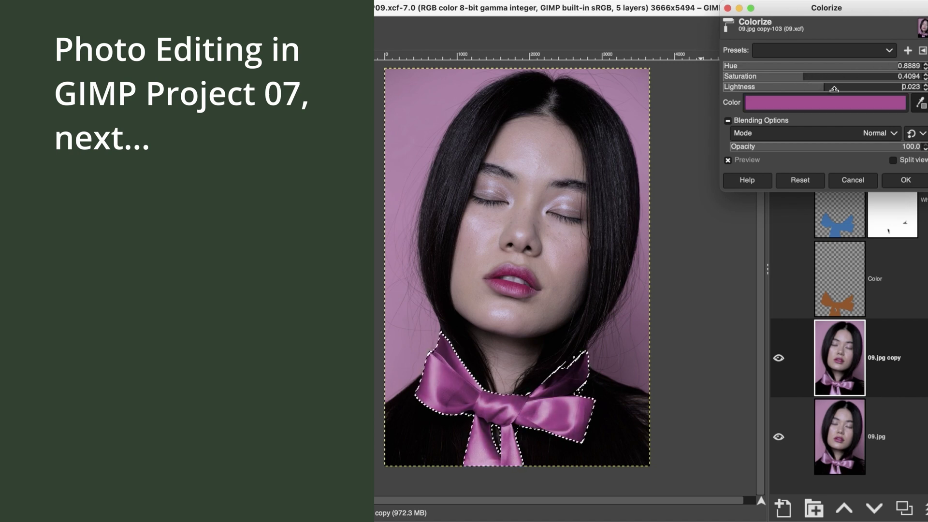